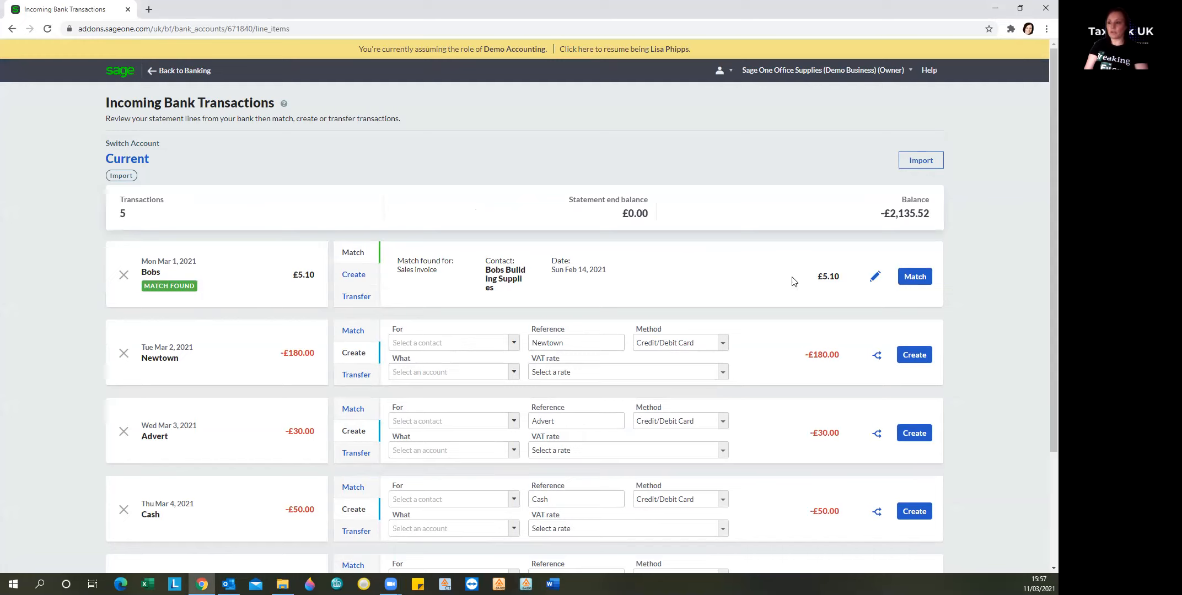
Step: Match the £5.10 Bobs bank receipt against sales invoice SI-2 from Bobs Building Supplies
left_click(876, 279)
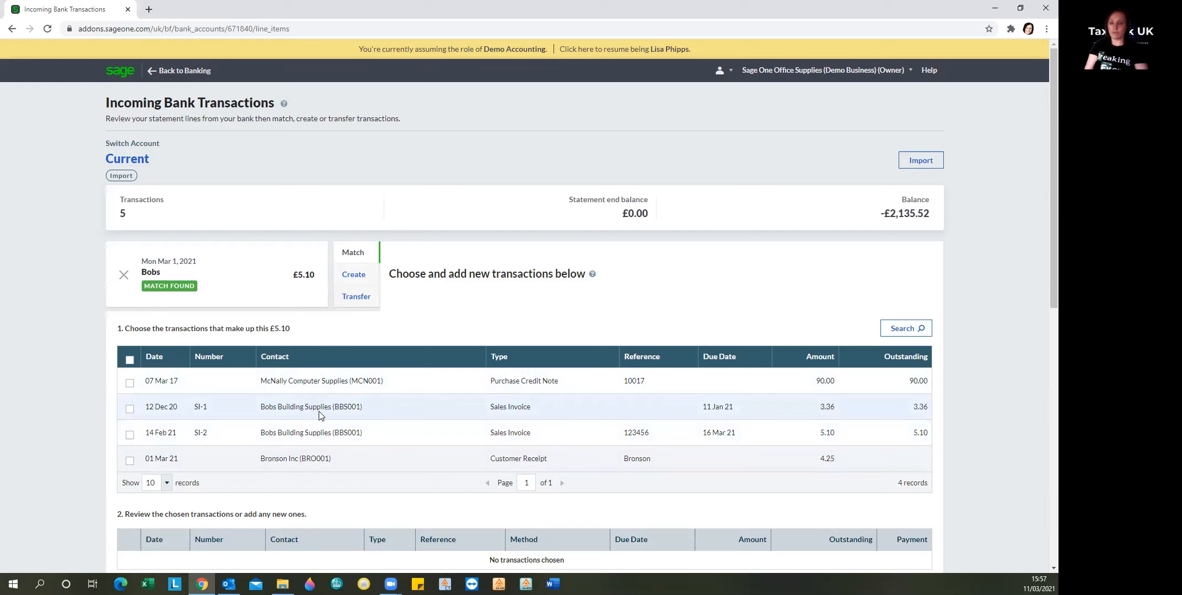
left_click(131, 436)
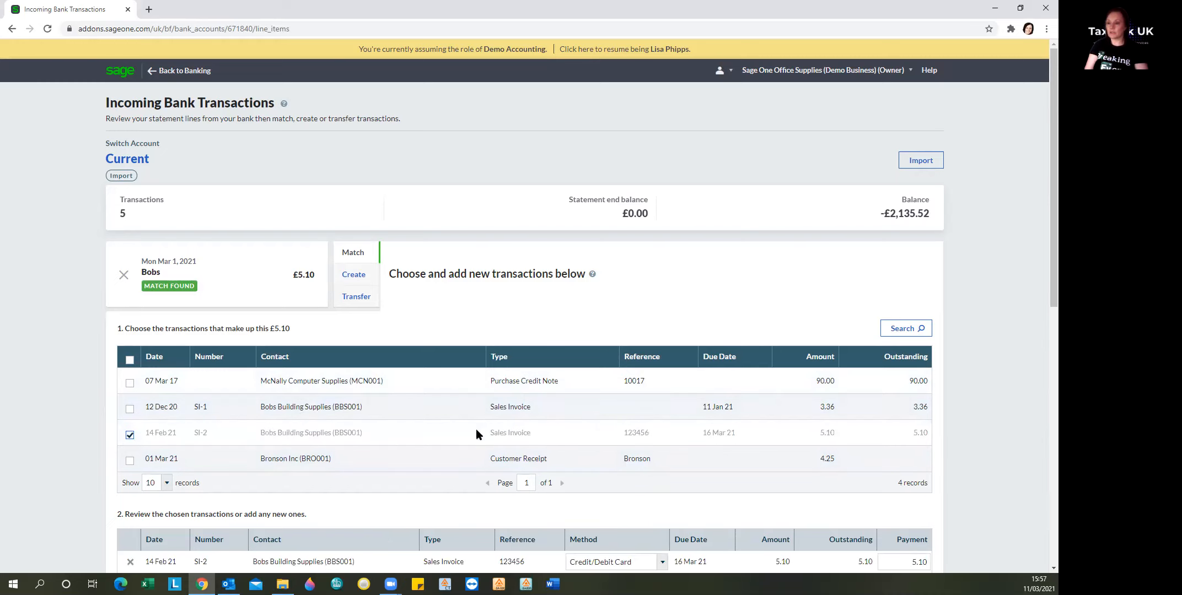
scroll(661, 441, "down", 4)
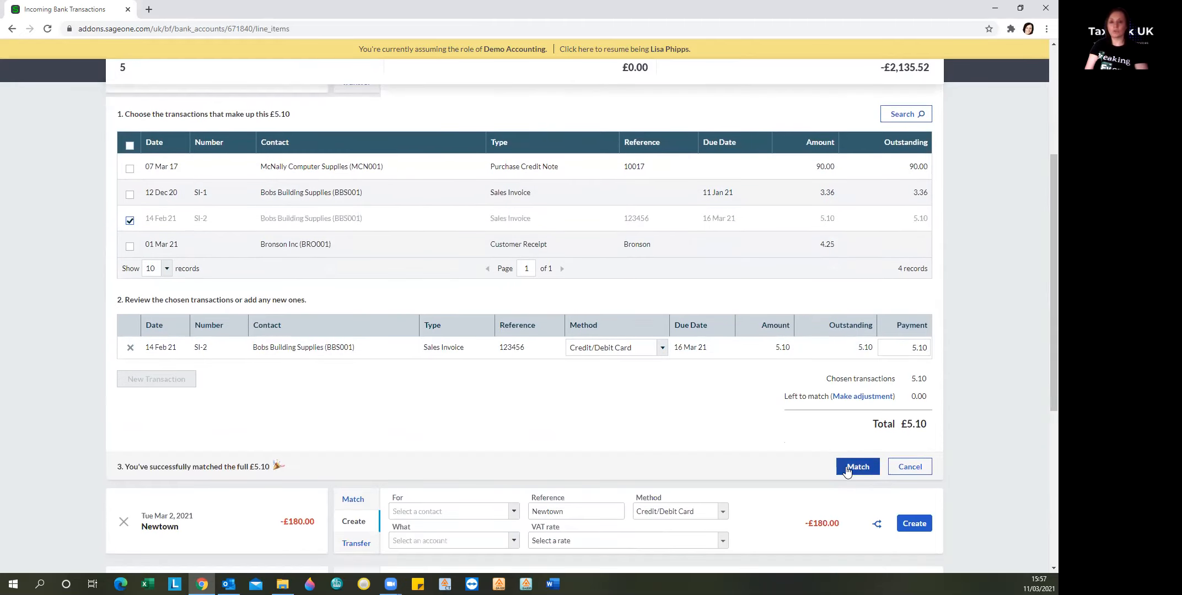
left_click(857, 467)
scroll(326, 397, "up", 2)
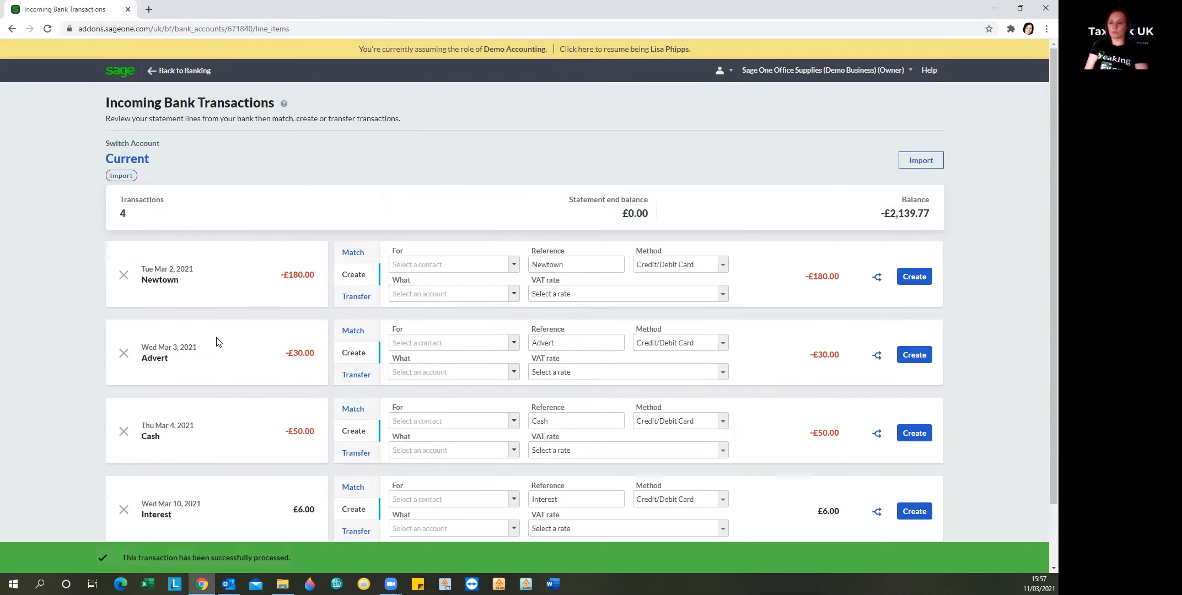
Step: Create the £6.00 Interest line with contact Bank, account 4906 - Interest Received, No VAT
scroll(226, 364, "down", 2)
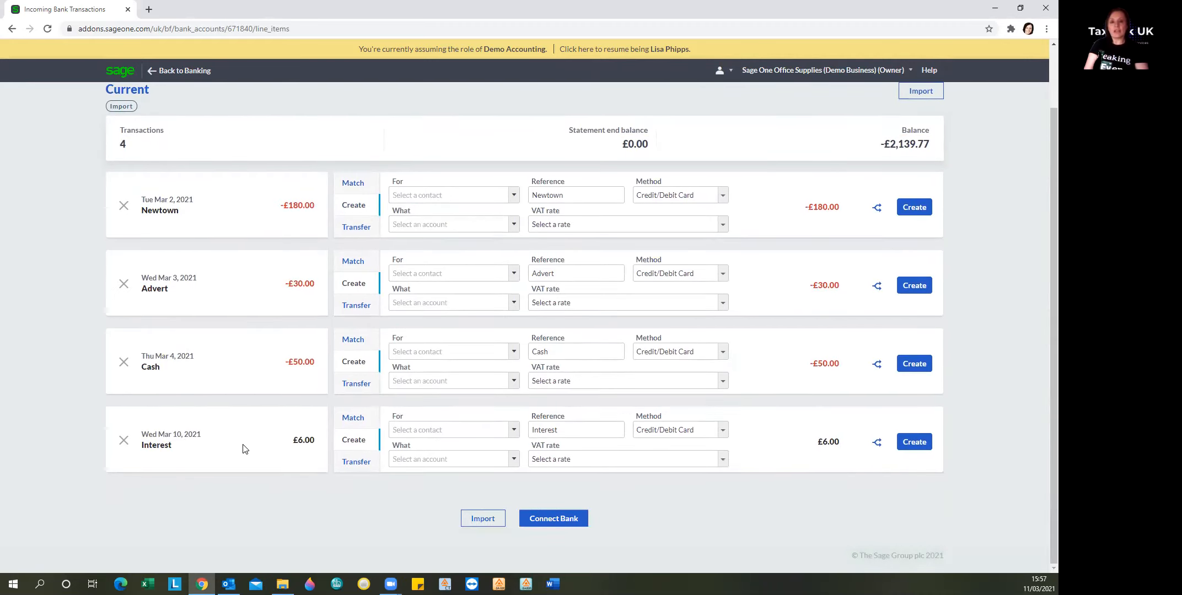
left_click(414, 430)
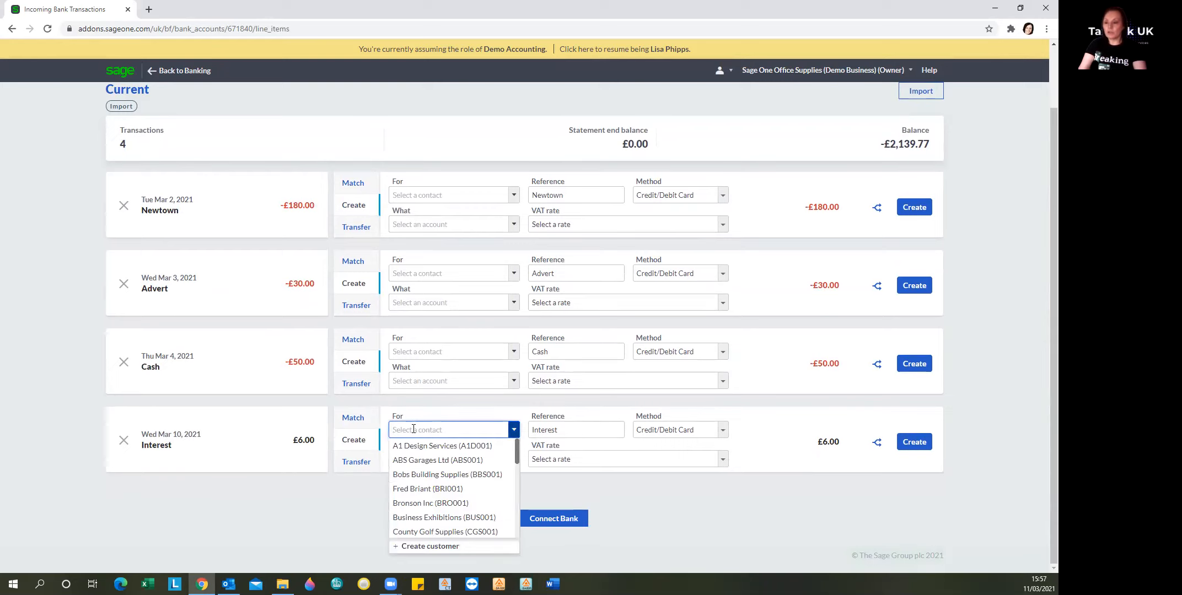
type("Bank")
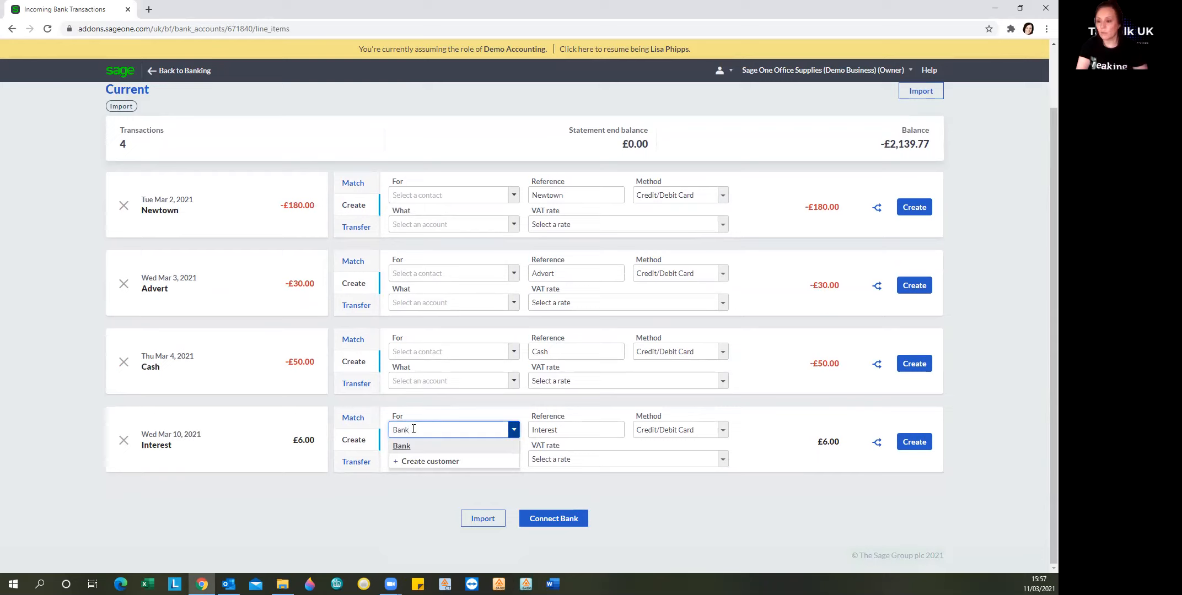
left_click(402, 446)
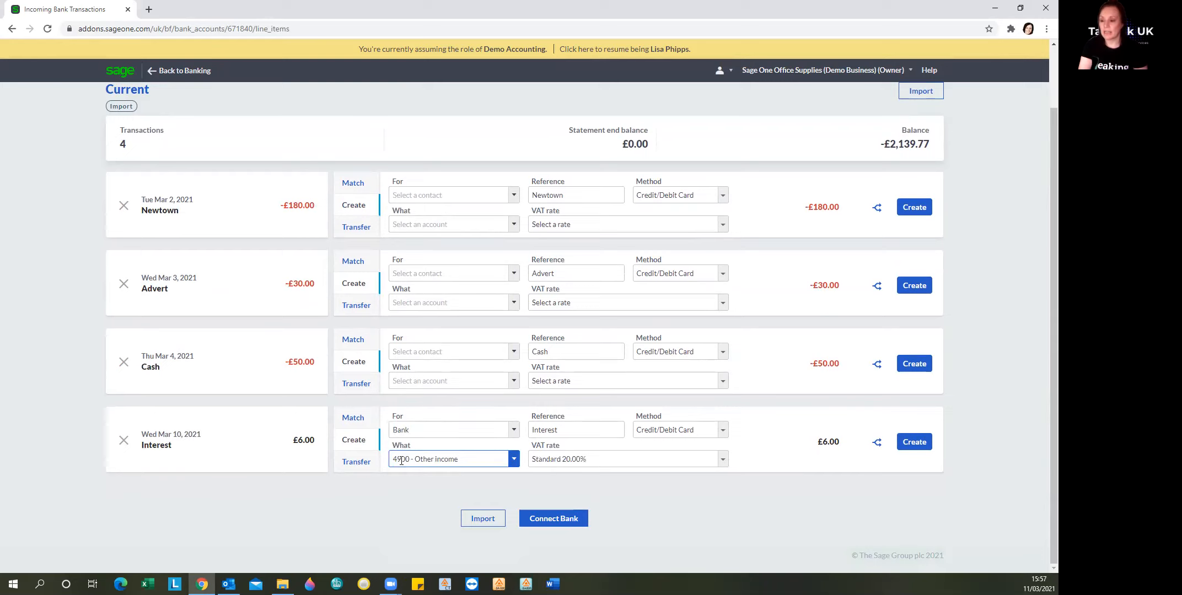
left_click(467, 463)
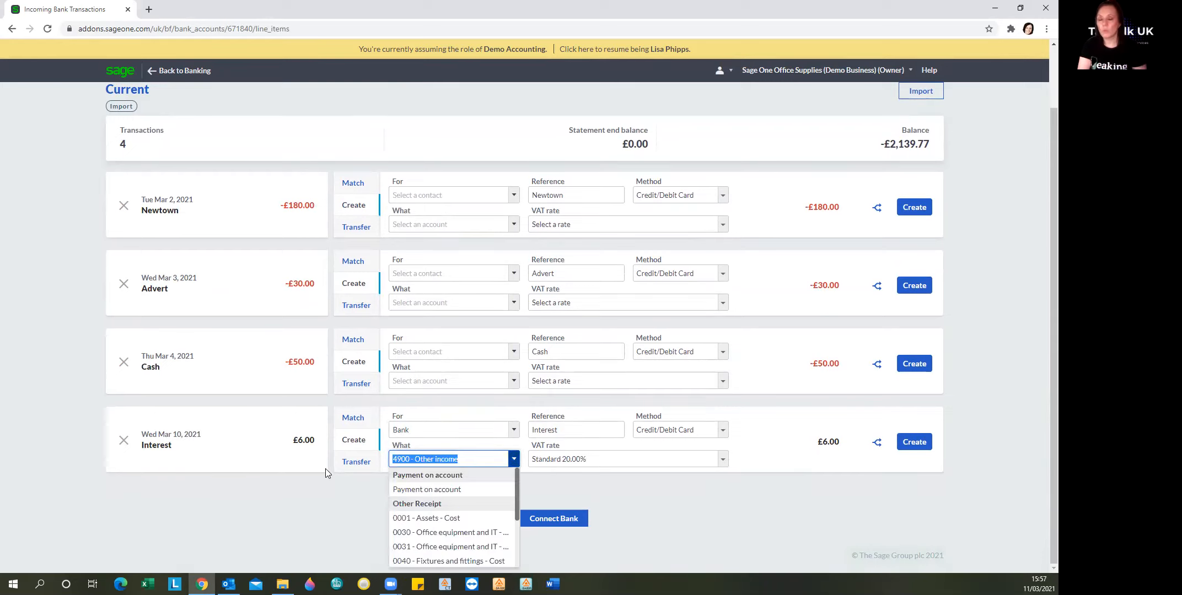
key("BackSpace")
type("interest")
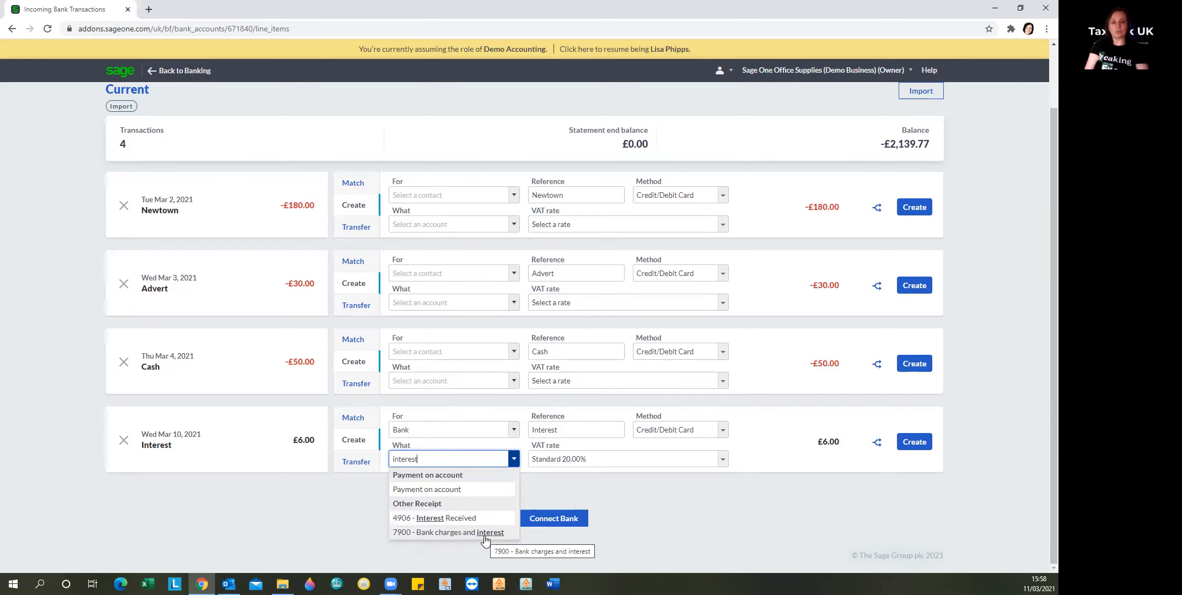
left_click(458, 518)
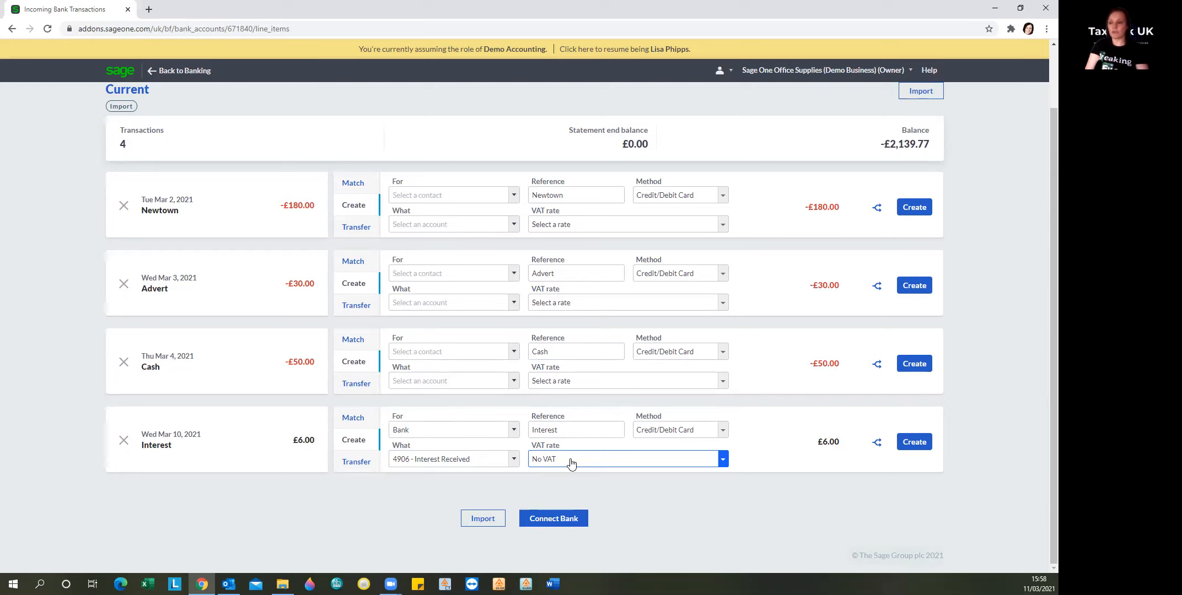
left_click(915, 445)
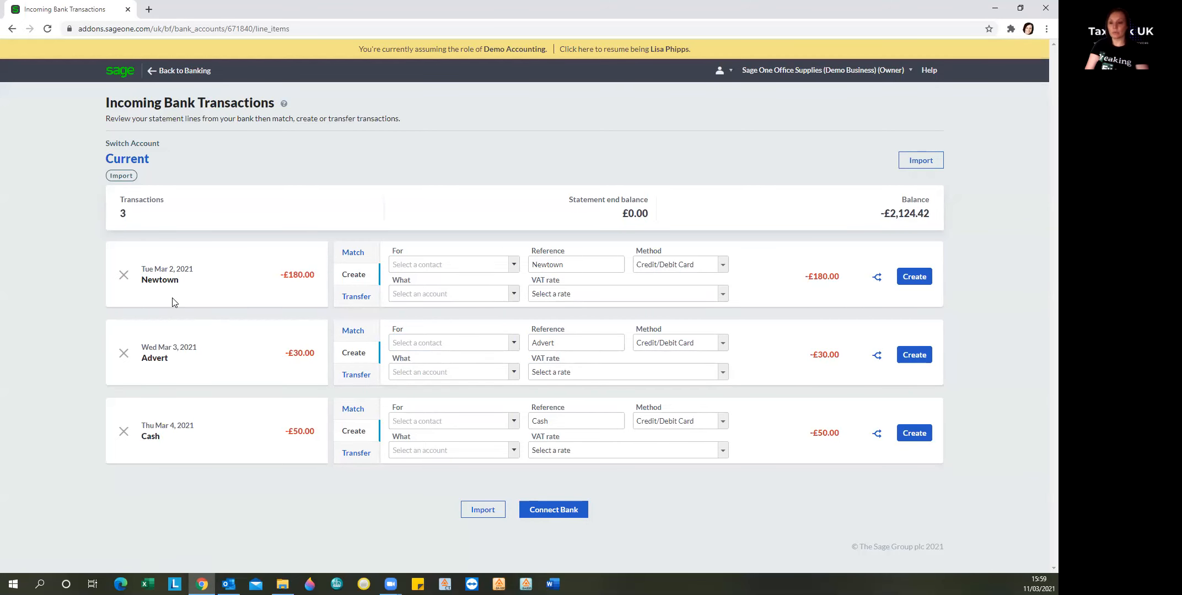
Step: Match the £180.00 payment to the 01 Mar 21 Newtown Builders purchase invoice
left_click(353, 255)
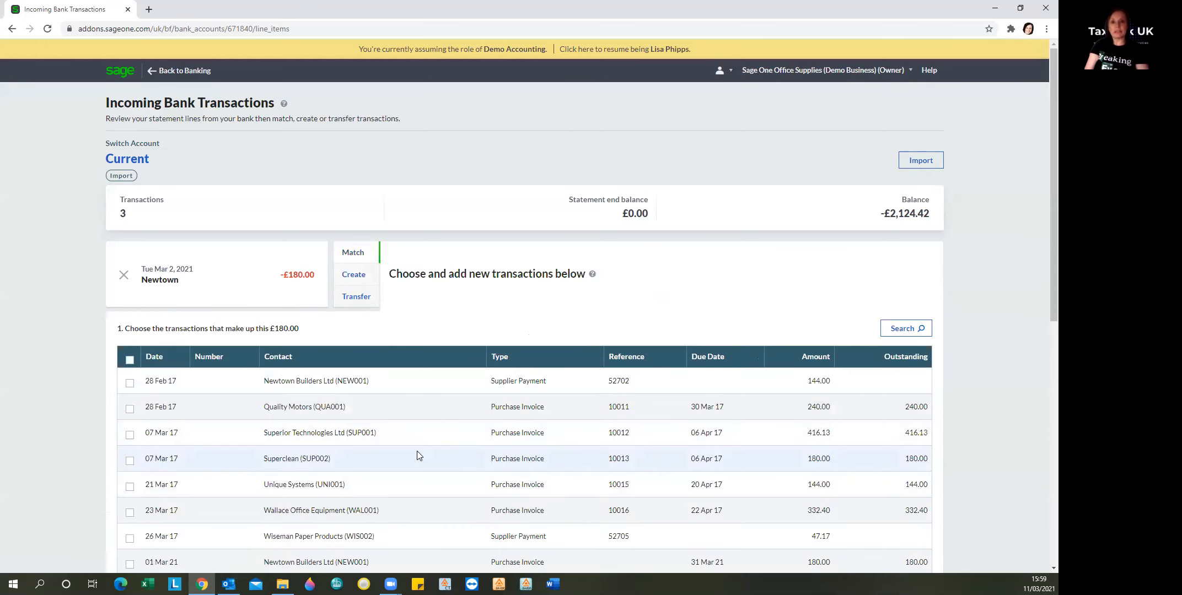
scroll(417, 456, "down", 2)
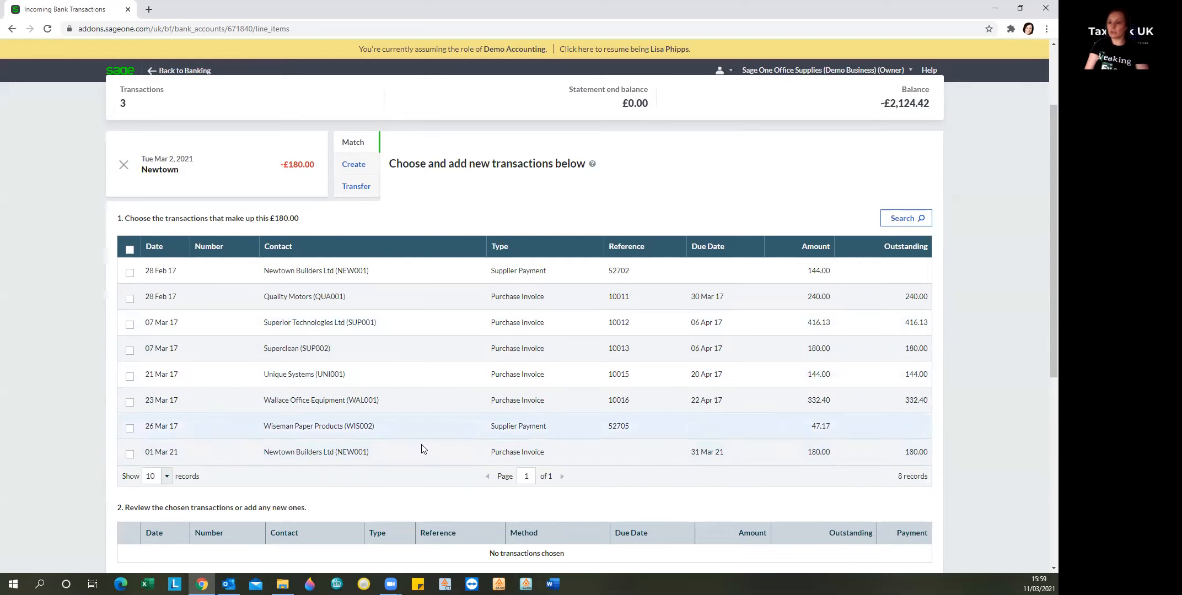
left_click(899, 221)
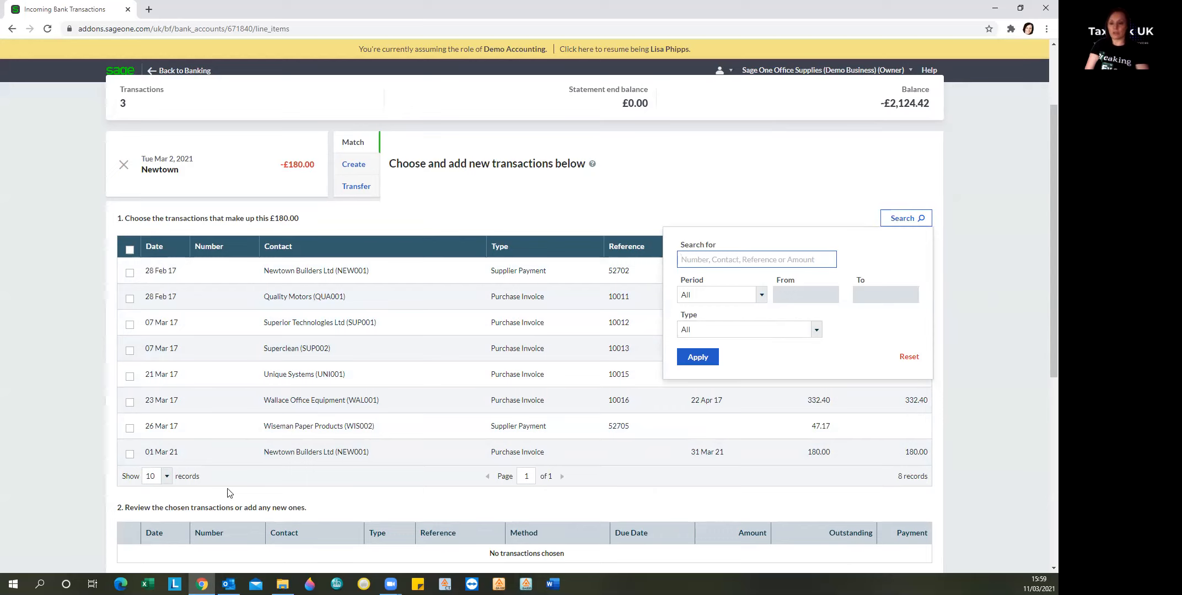
left_click(130, 456)
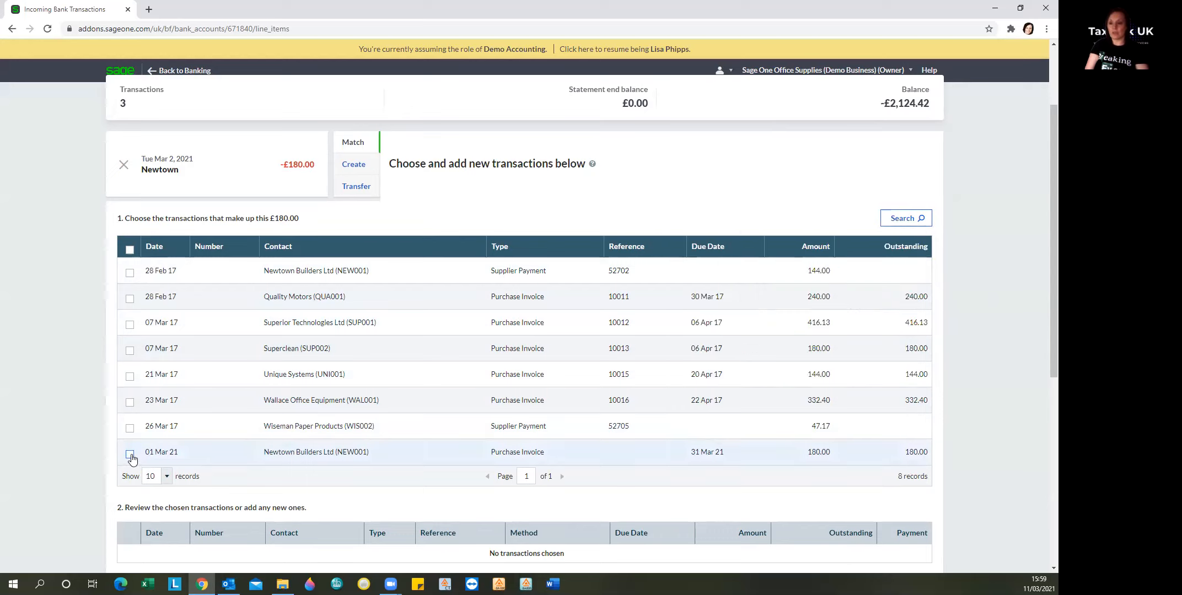
scroll(357, 489, "down", 2)
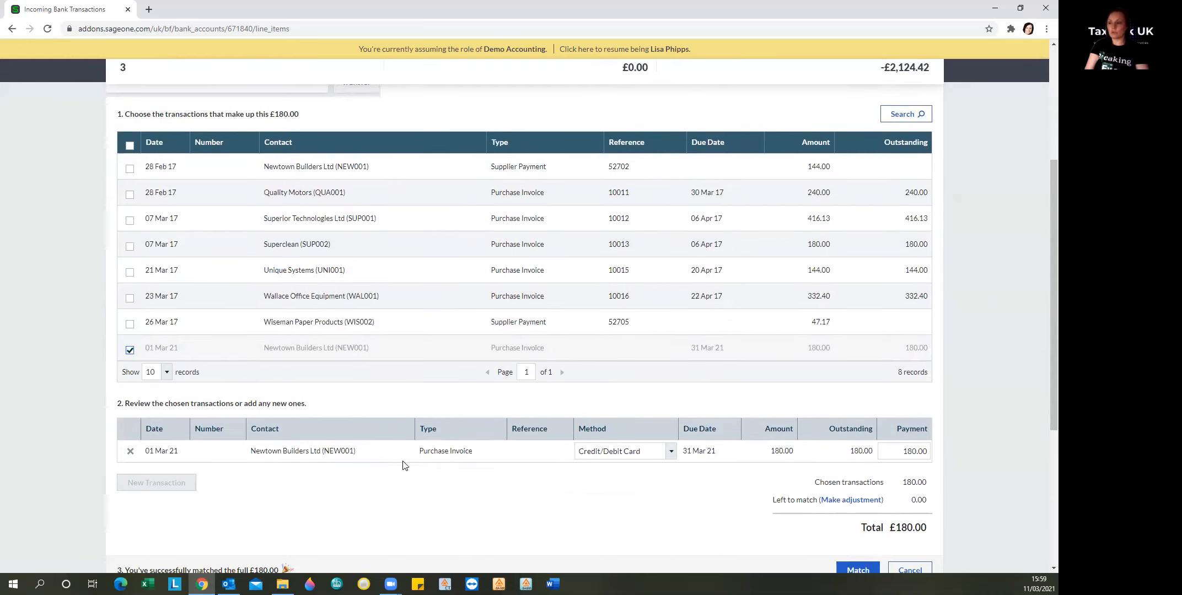
scroll(805, 537, "down", 1)
left_click(858, 516)
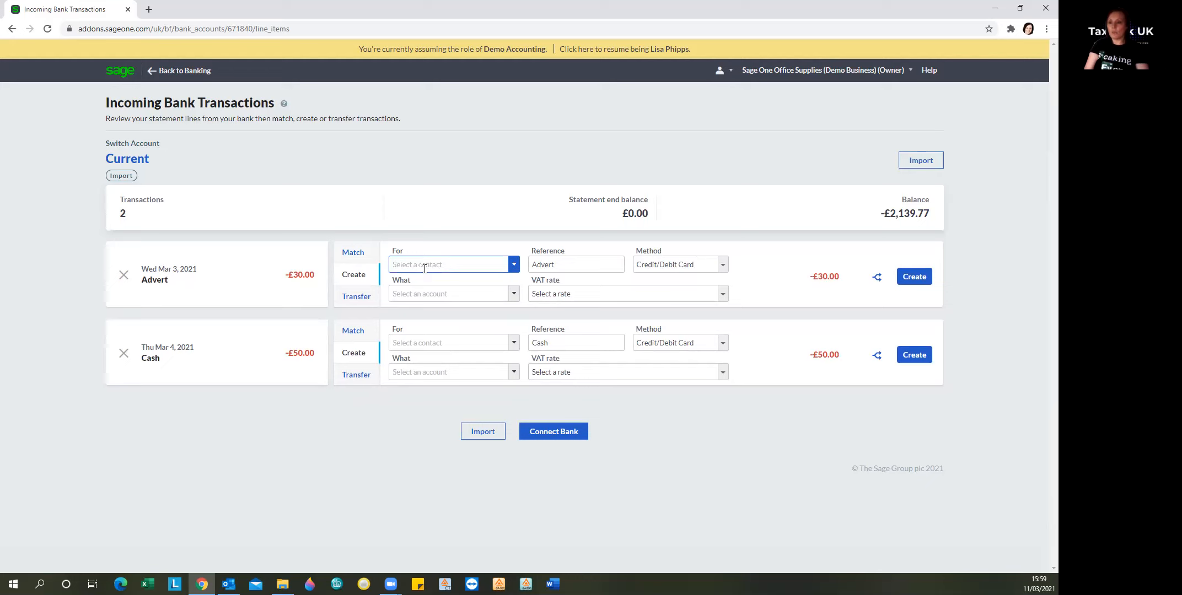
Step: Create and save a new supplier named Advert for the £30 payment
left_click(425, 266)
type("Advert")
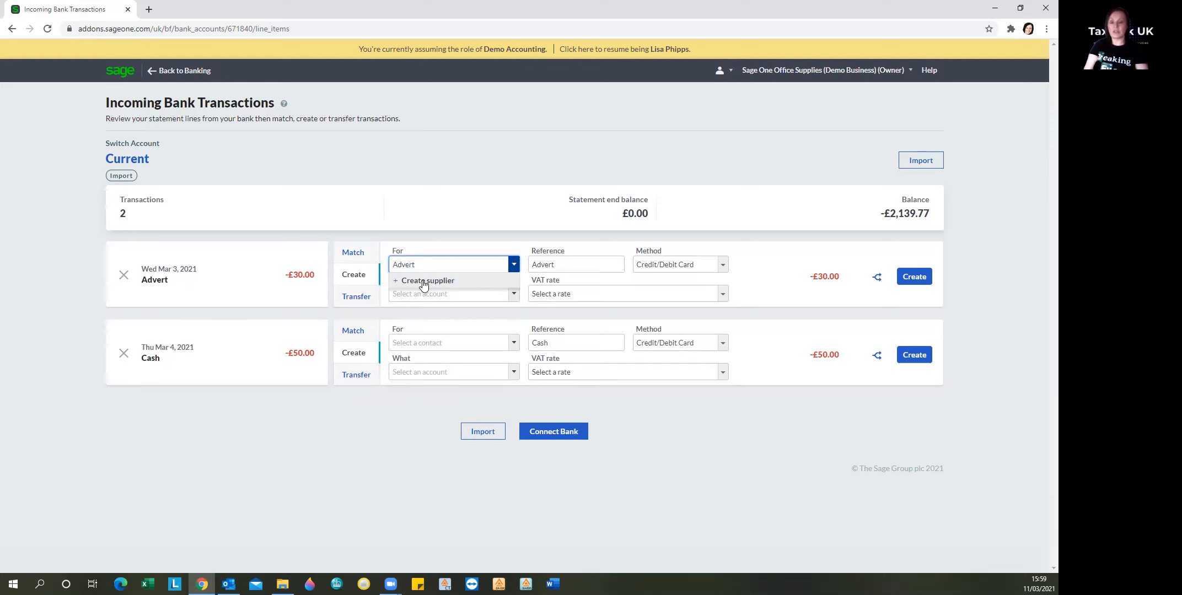
left_click(423, 282)
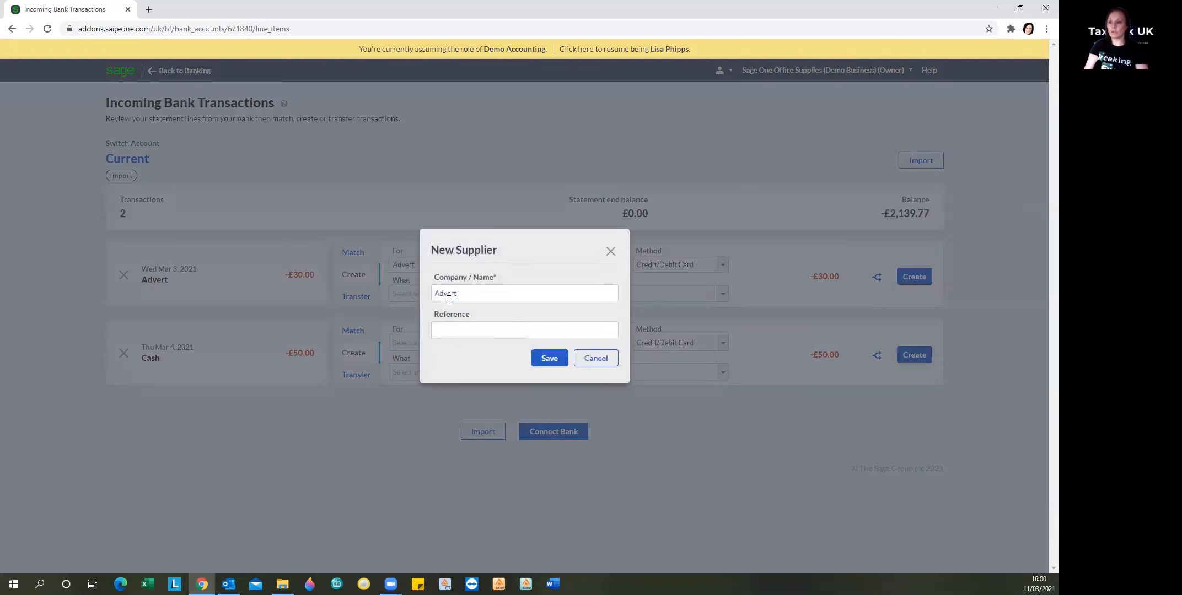
left_click(537, 363)
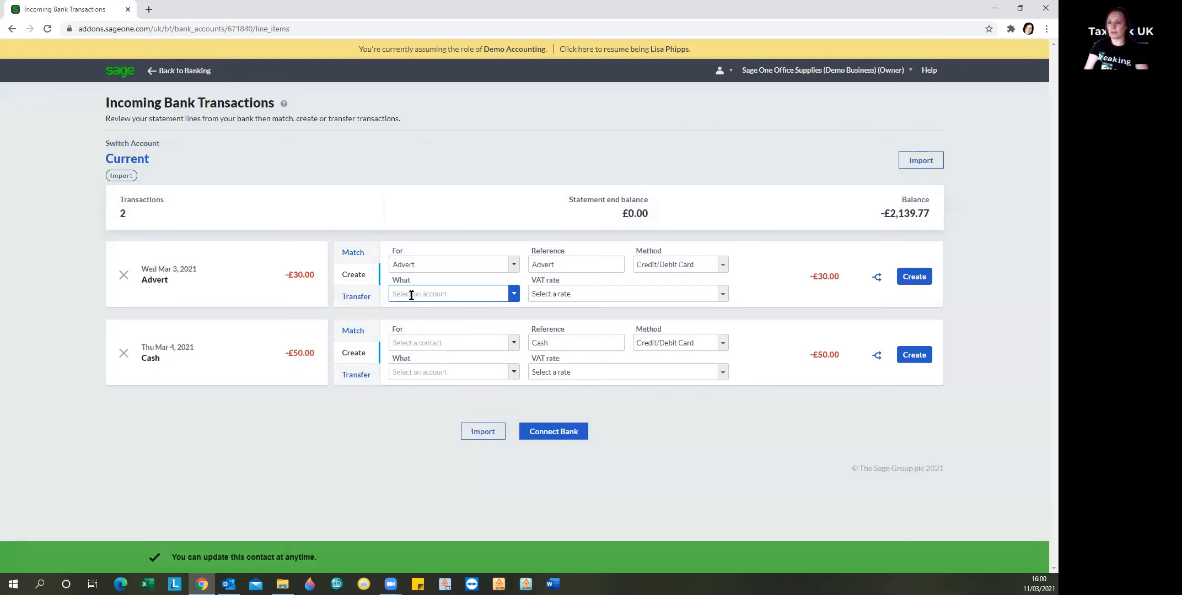
Step: Record the £30 Advert payment under 7625 - Advertising with No VAT
left_click(411, 296)
type("ADvert")
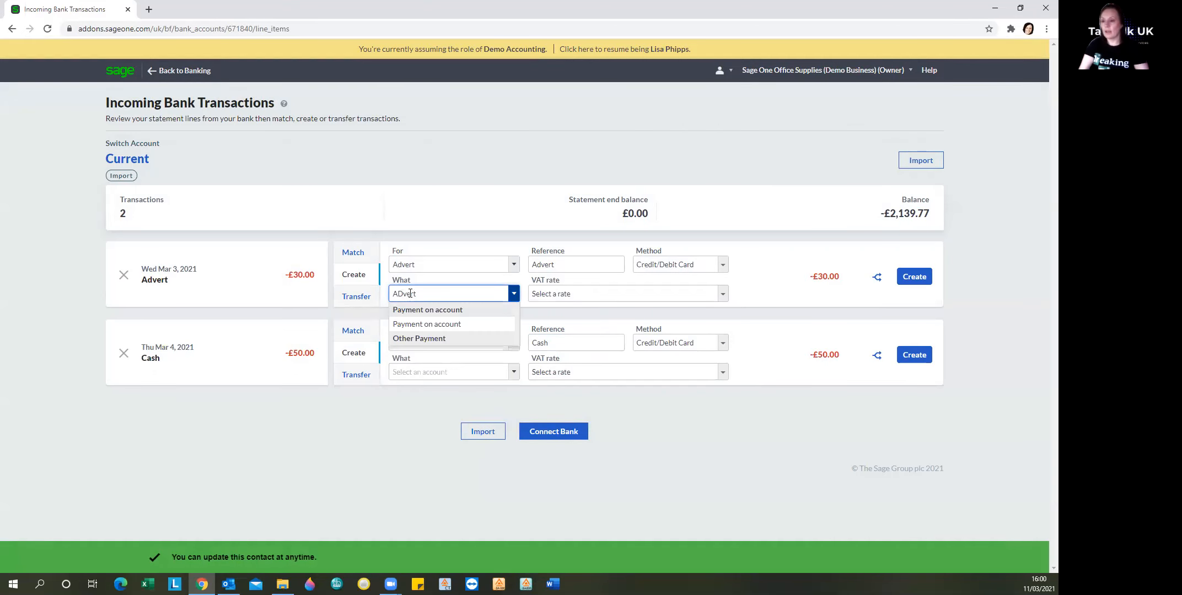
key("BackSpace")
key("BackSpace")
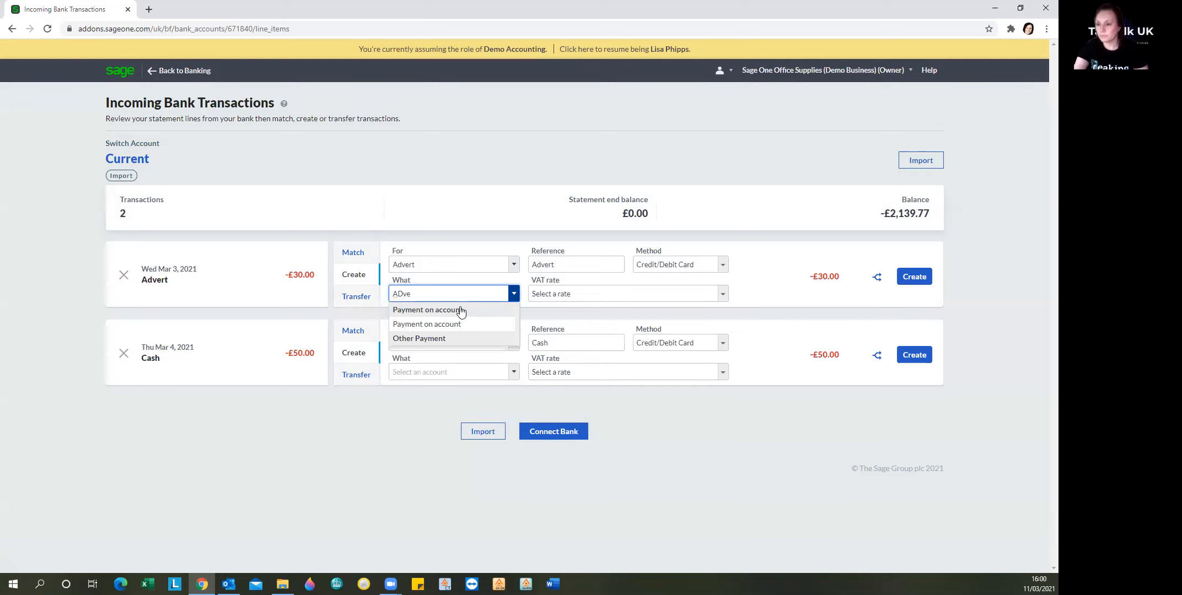
key("BackSpace")
key("BackSpace")
key("BackSpace")
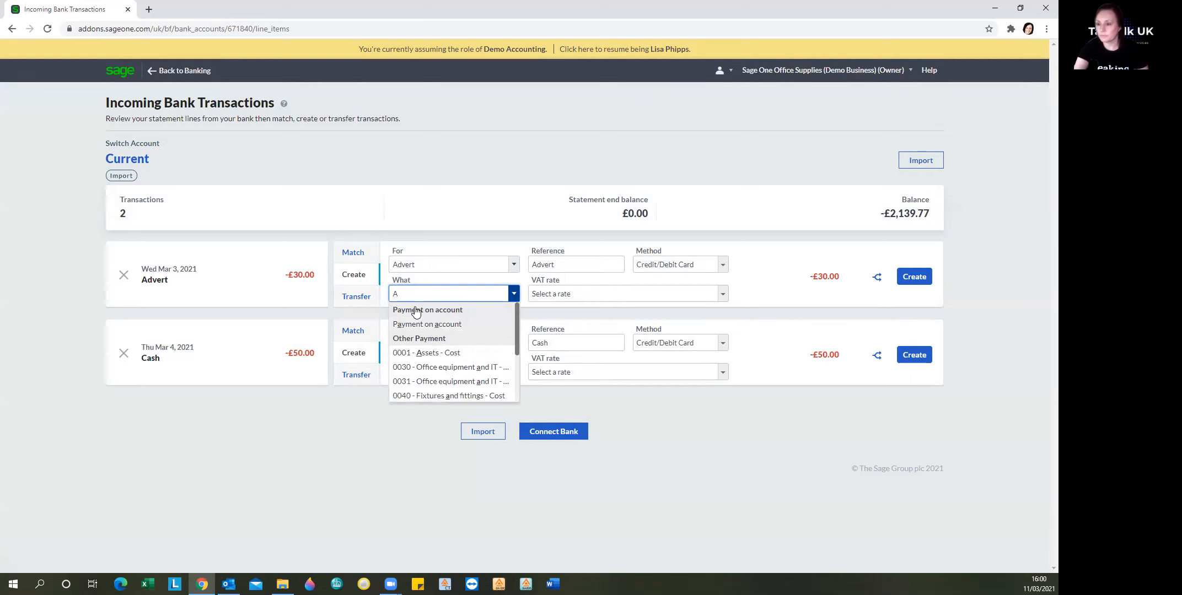
key("BackSpace")
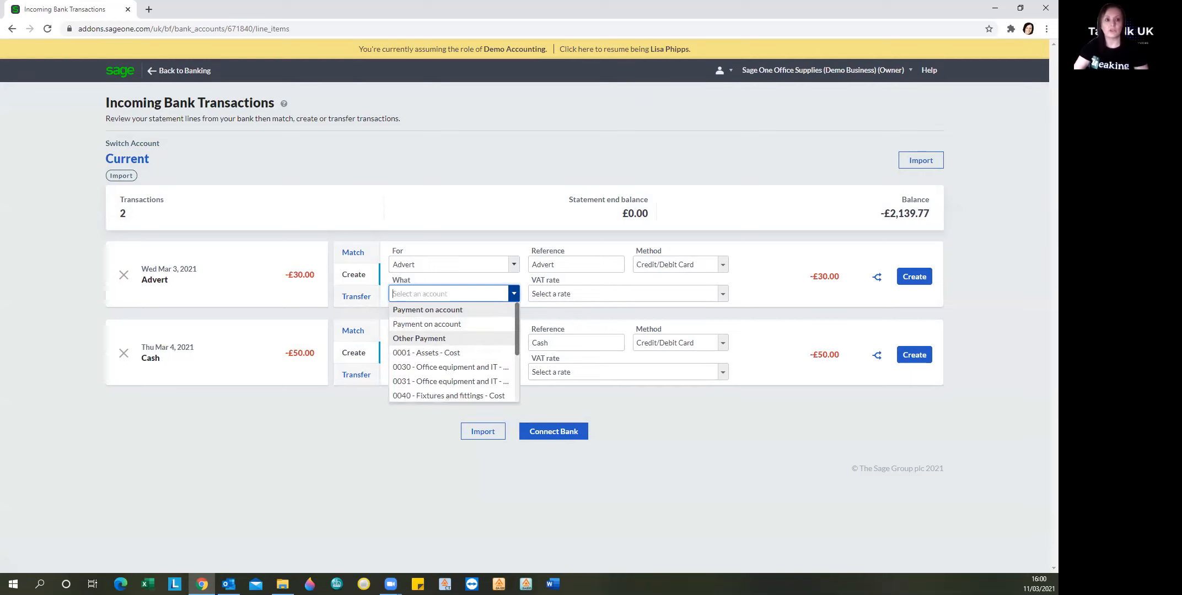
type("Adv")
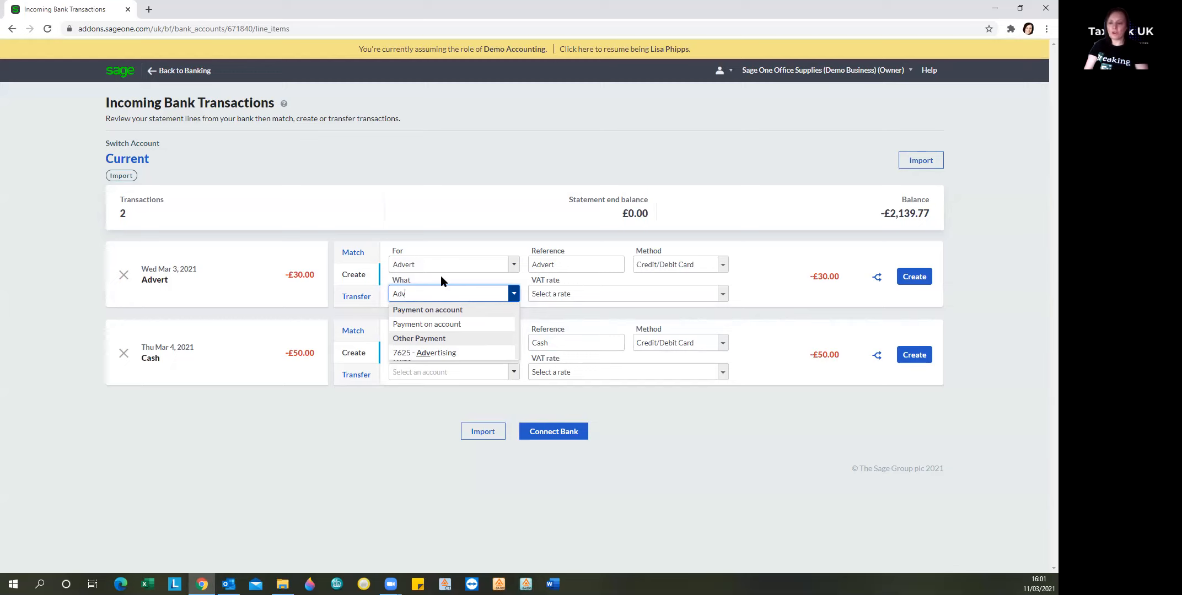
left_click(431, 353)
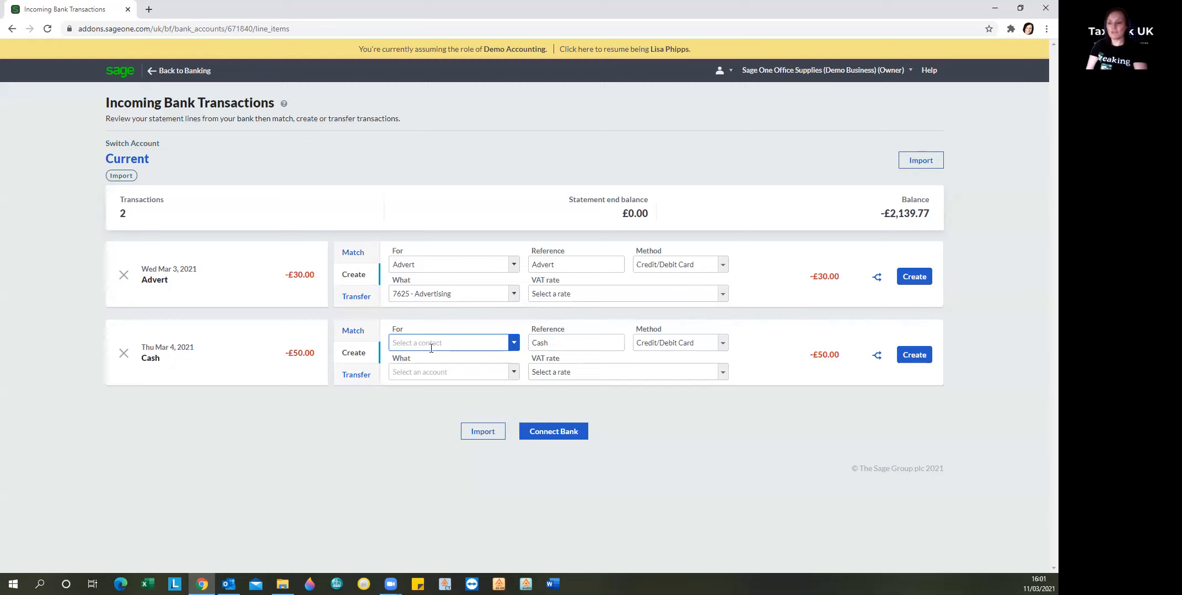
left_click(551, 298)
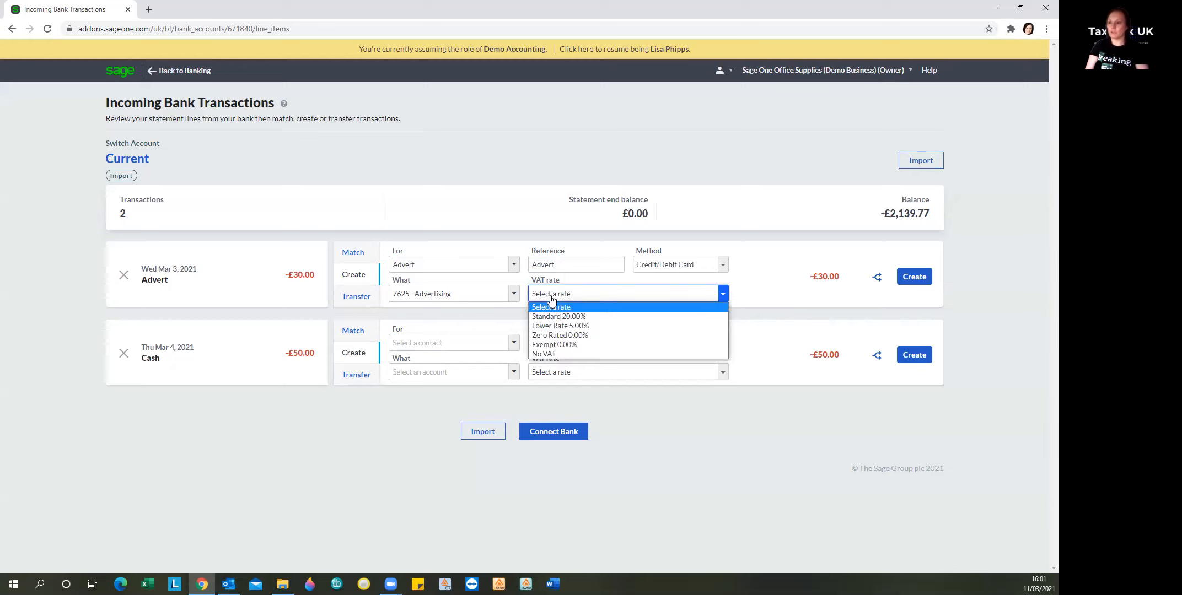
left_click(550, 352)
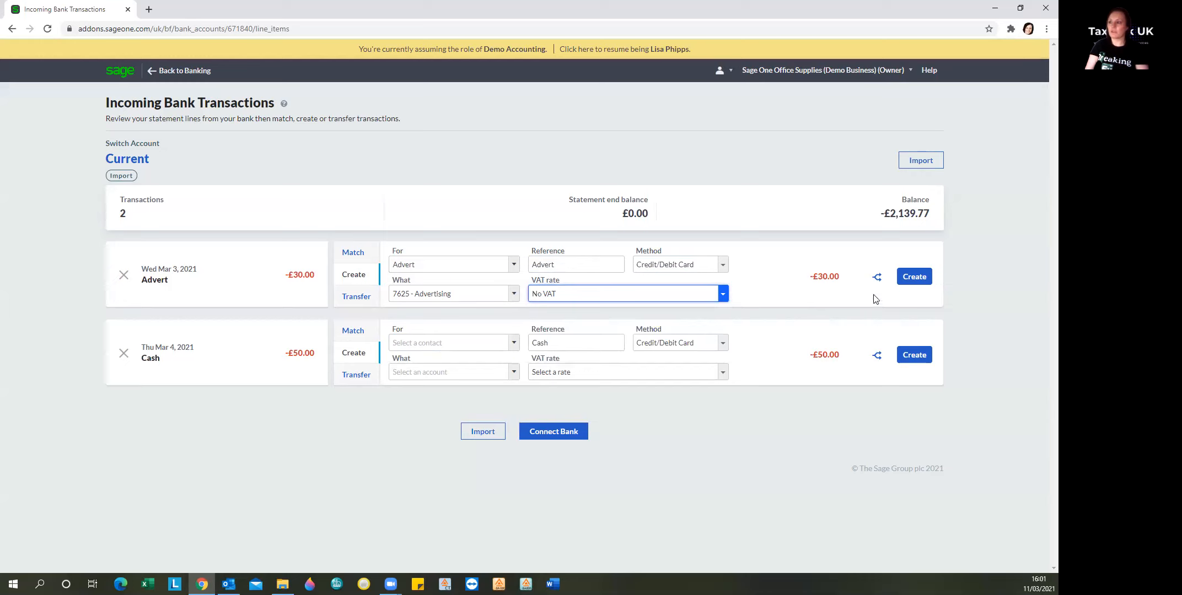
left_click(913, 280)
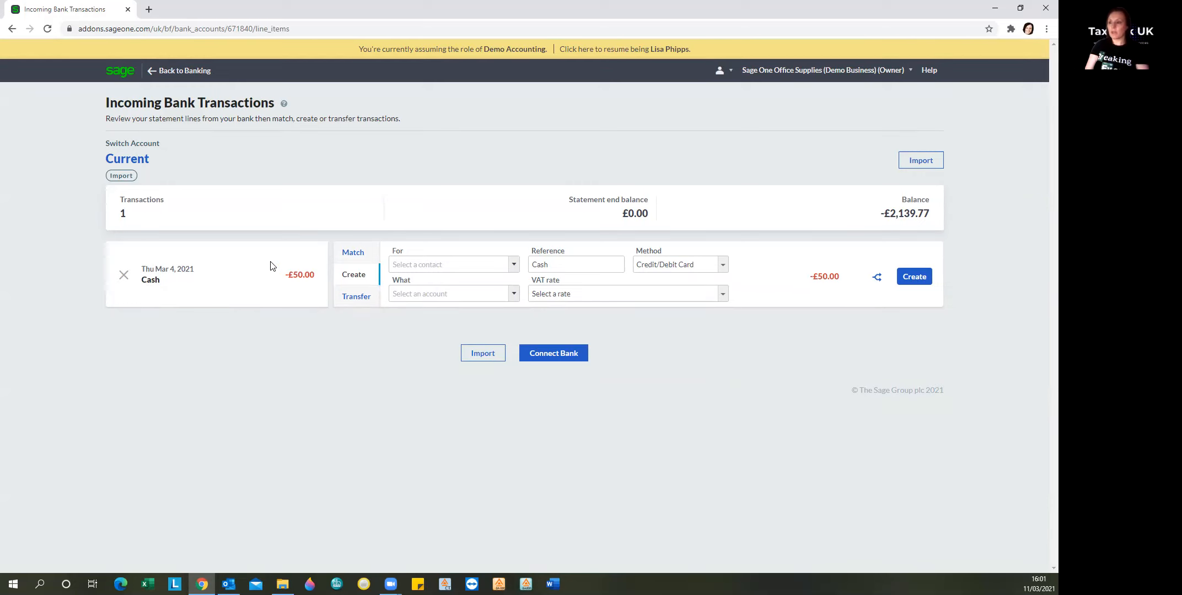
Step: Transfer the £50.00 Cash line from the Current account to the Cash account
left_click(353, 301)
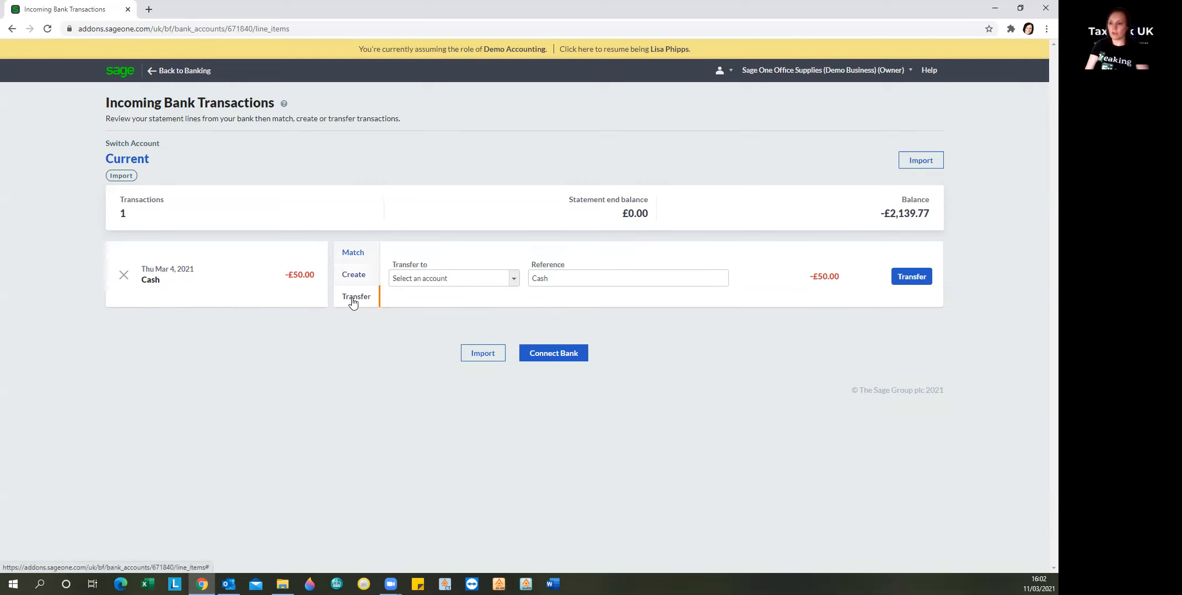
left_click(514, 280)
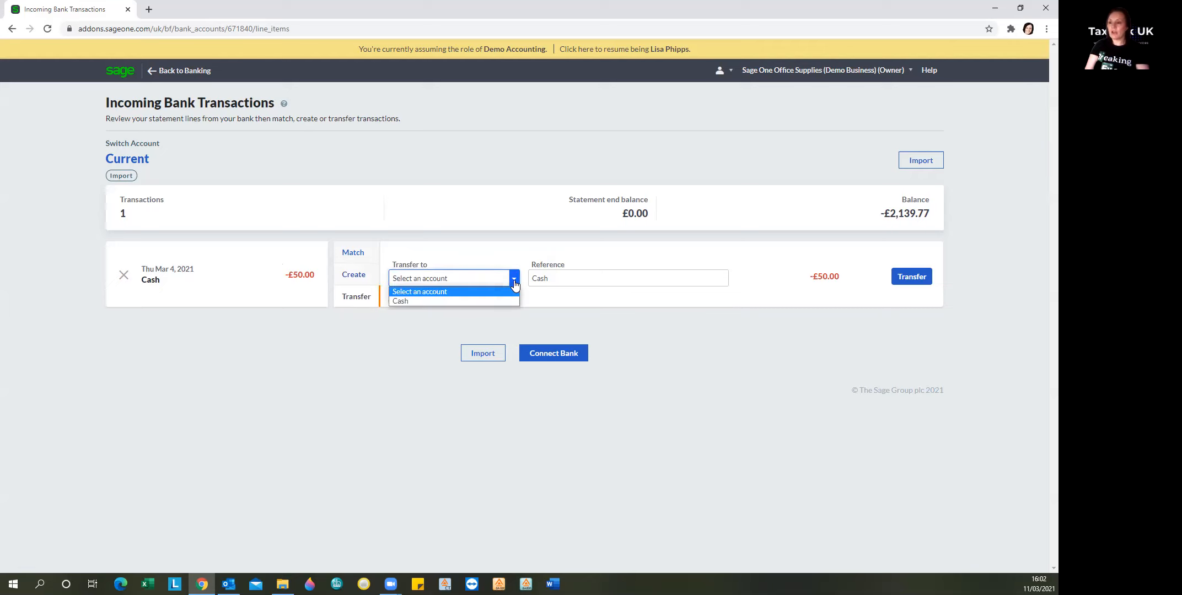
left_click(407, 303)
left_click(916, 279)
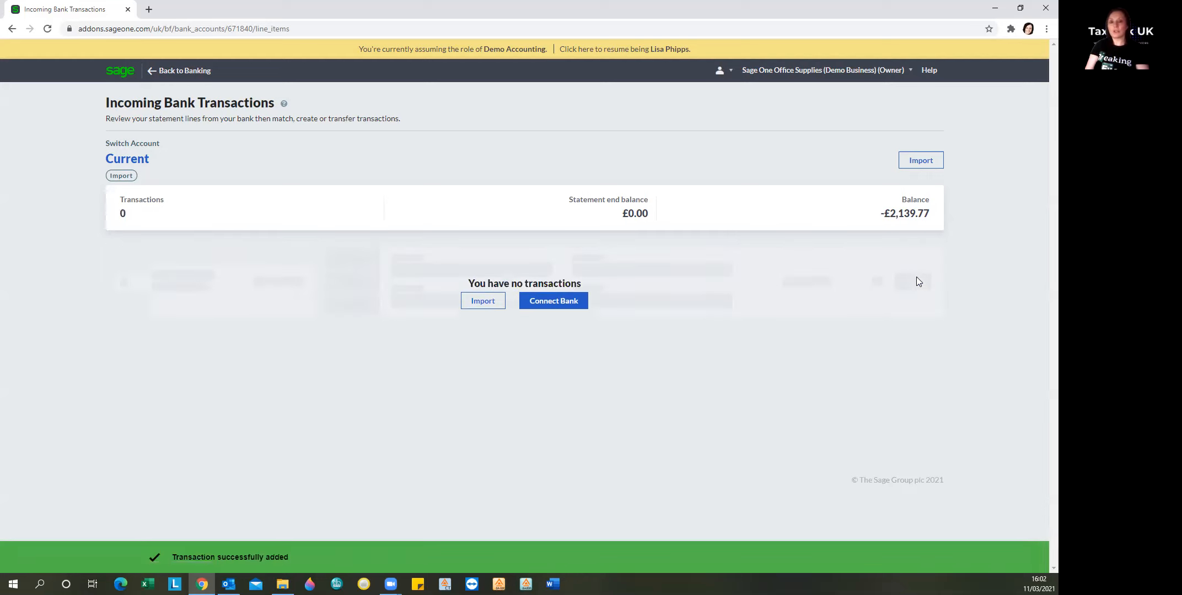